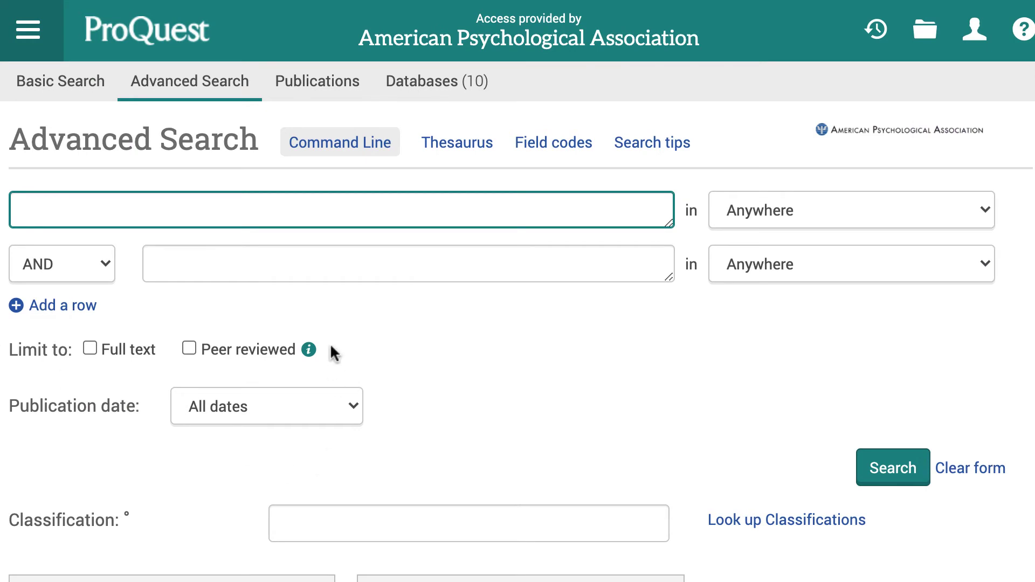
Step: Deselect all databases and search only APA PsycTests from its Advanced Search form
left_click(338, 318)
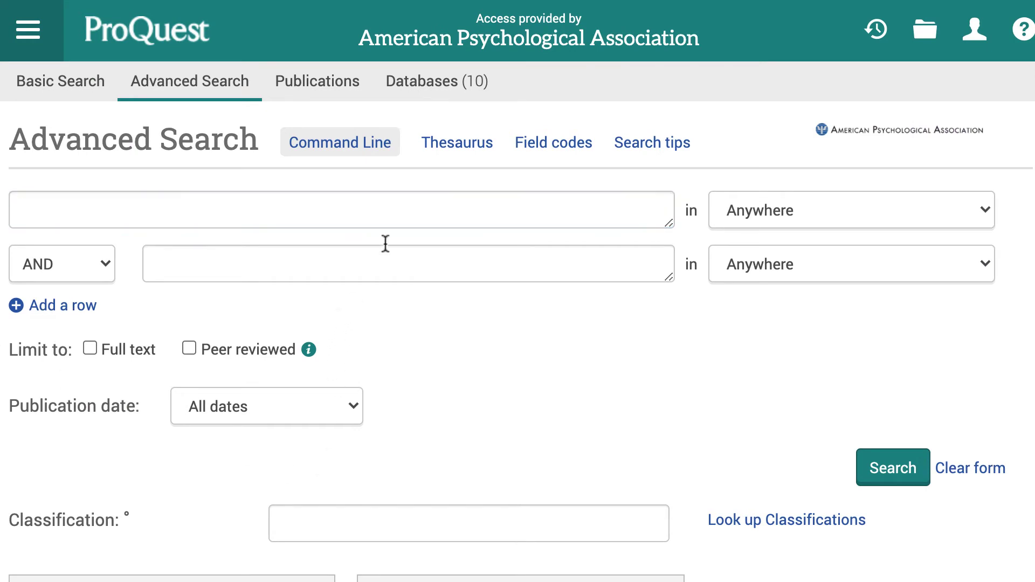
left_click(422, 92)
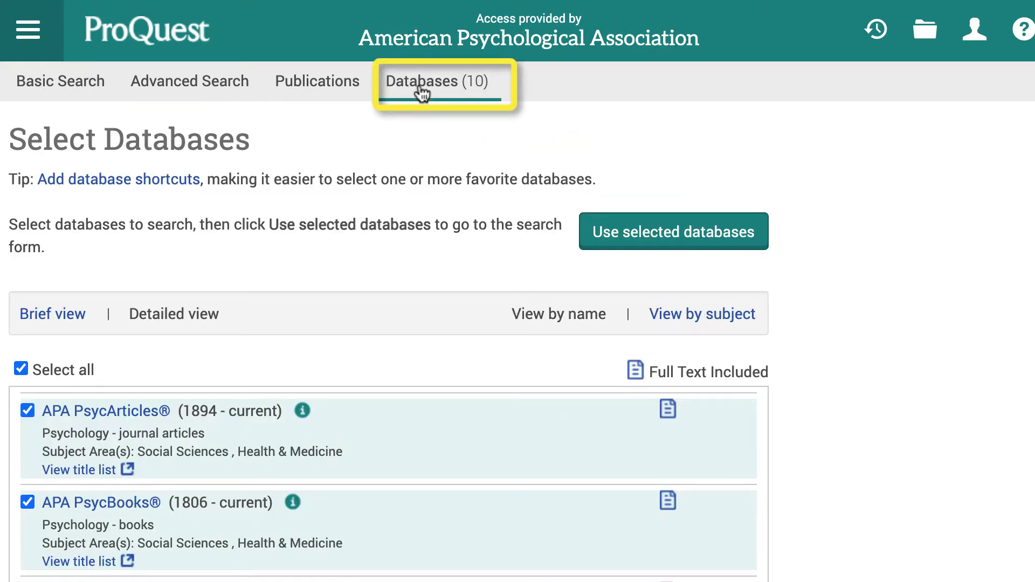
scroll(382, 273, "down", 4)
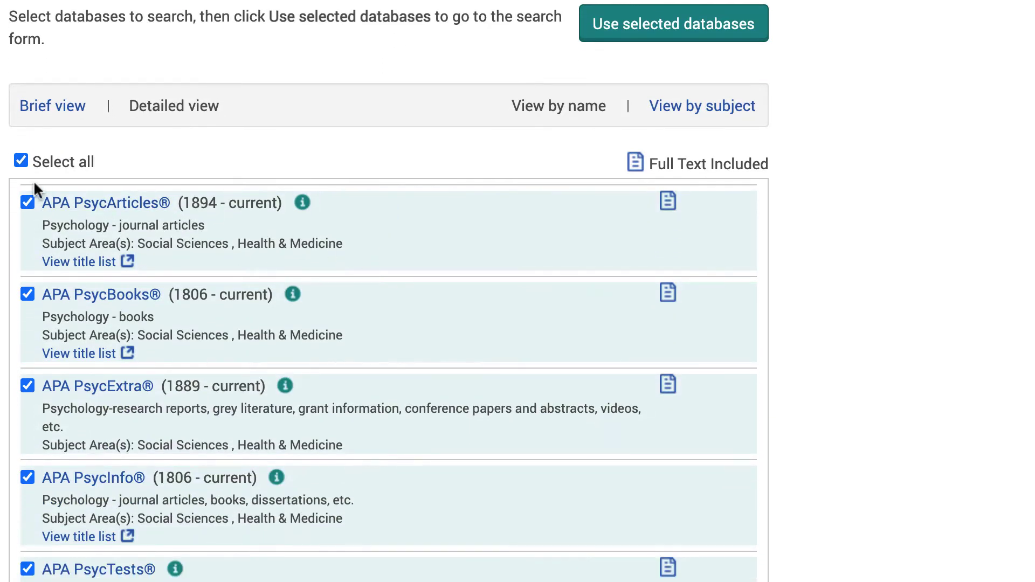
left_click(20, 161)
scroll(191, 389, "down", 5)
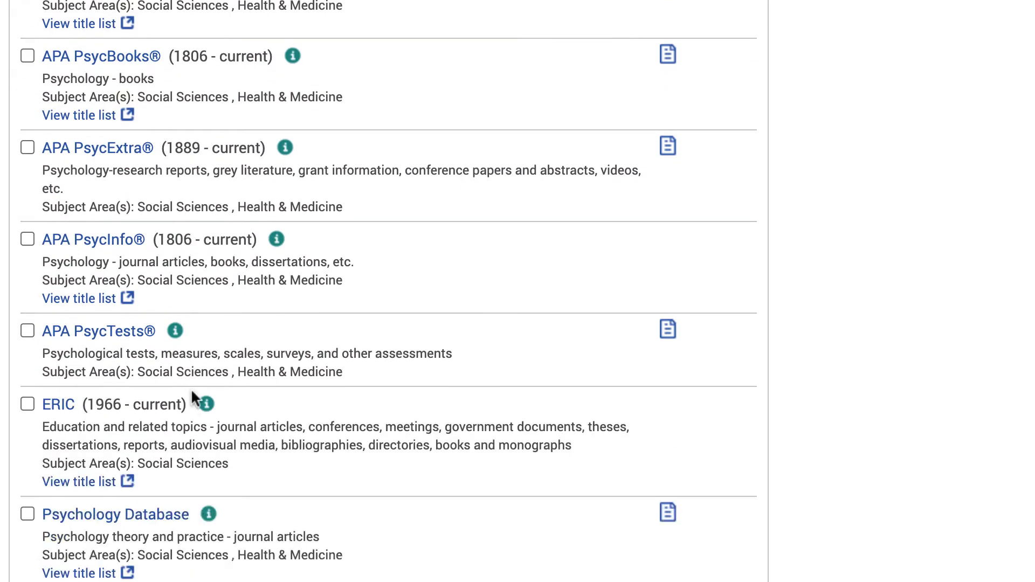
scroll(191, 388, "down", 2)
left_click(27, 257)
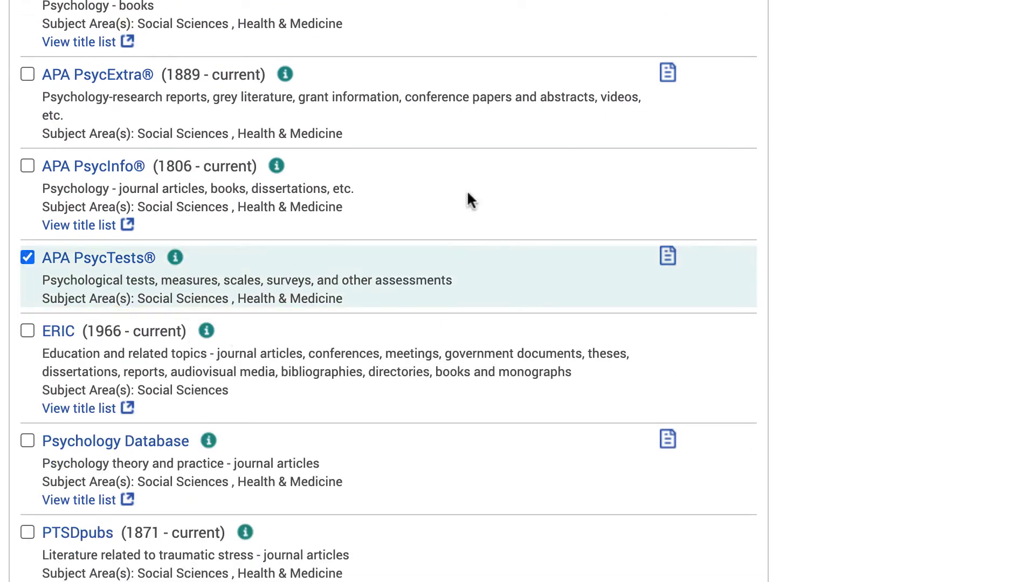
scroll(475, 172, "up", 7)
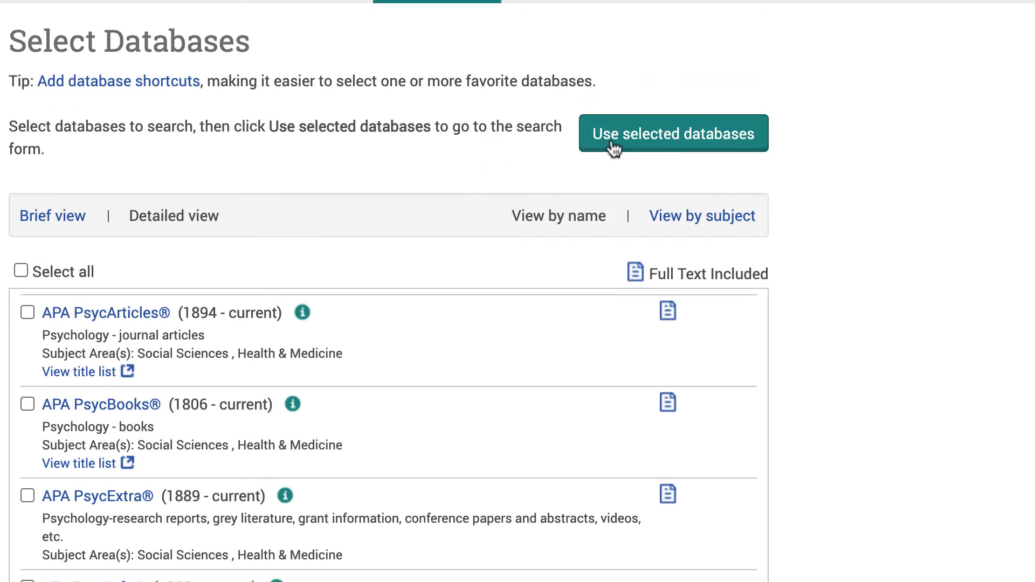
left_click(647, 131)
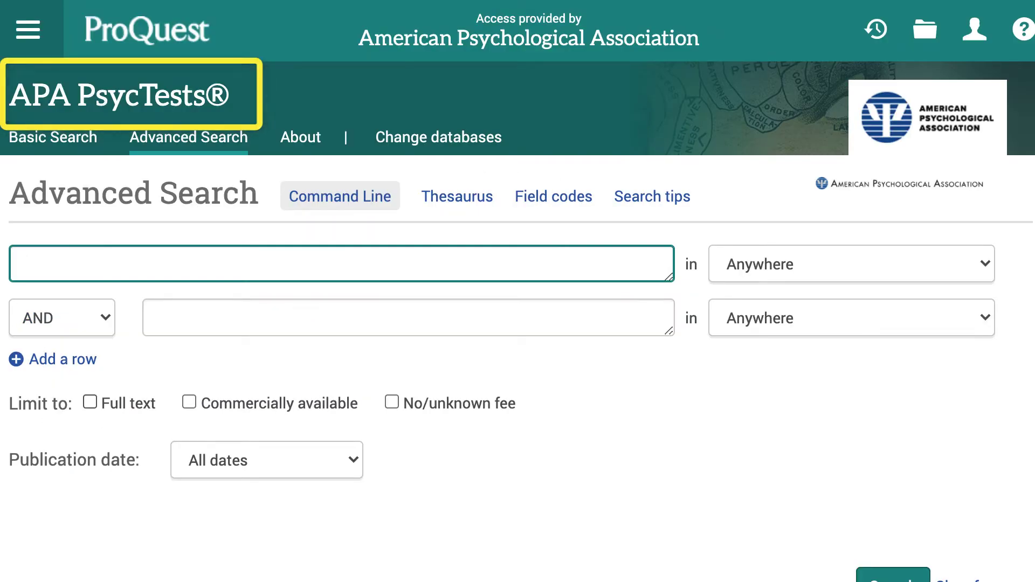
Step: Enter the quoted phrase "self compassion" in the first search row
type("\"self compassion\"")
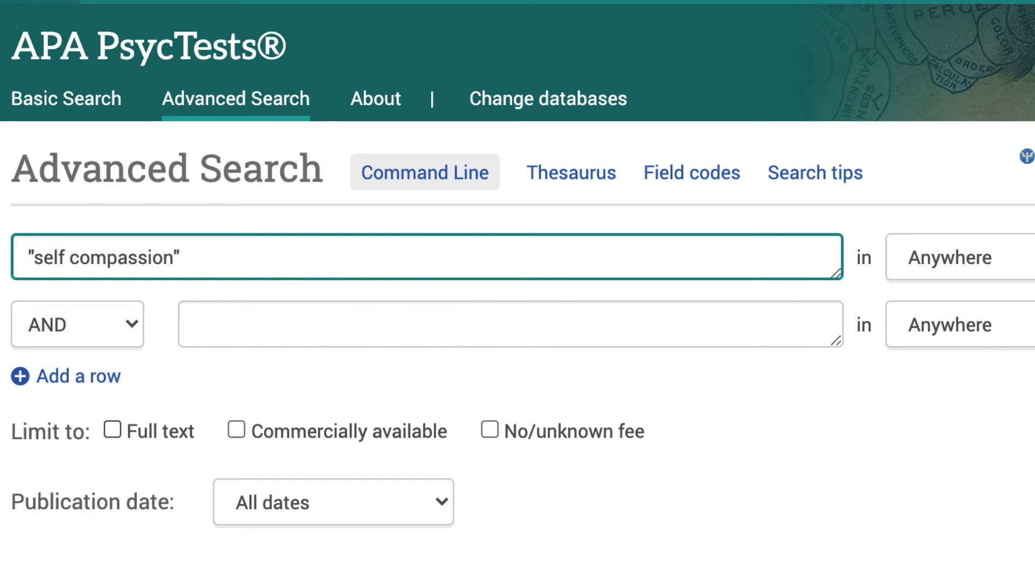
Step: Limit to Full text and May Use For Research/Teaching, then run the search (13 results)
left_click(111, 429)
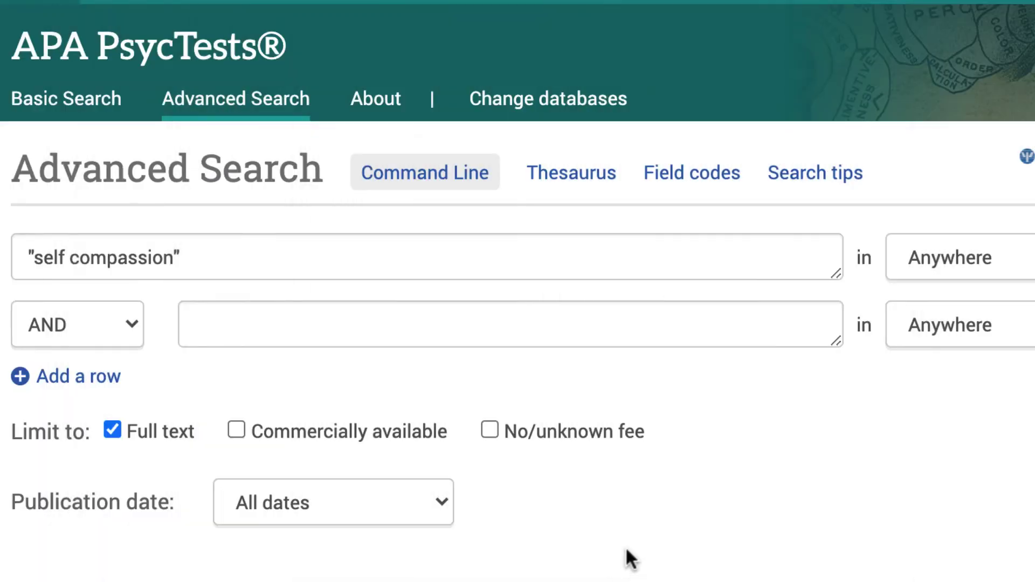
scroll(626, 545, "down", 4)
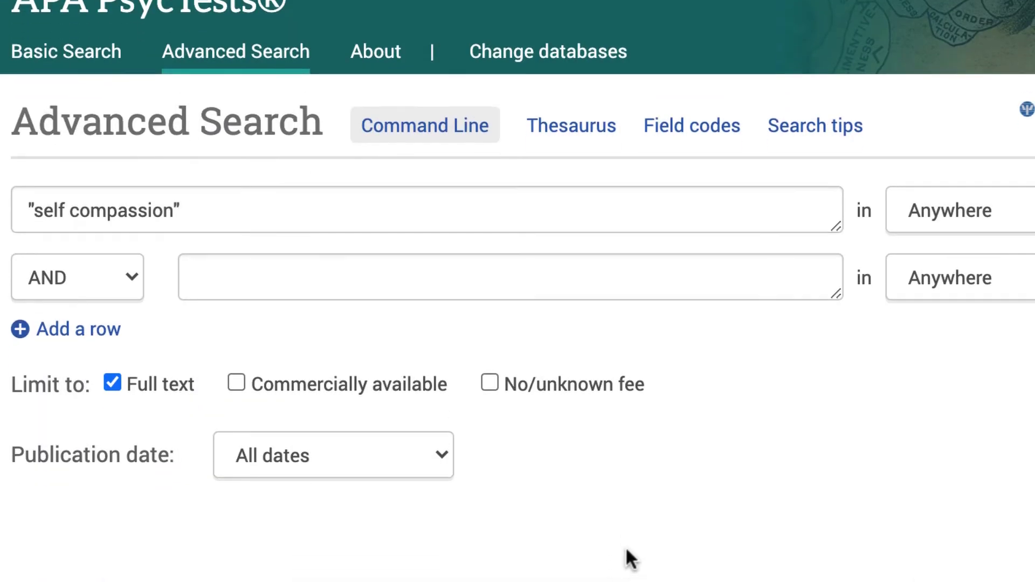
scroll(627, 549, "down", 9)
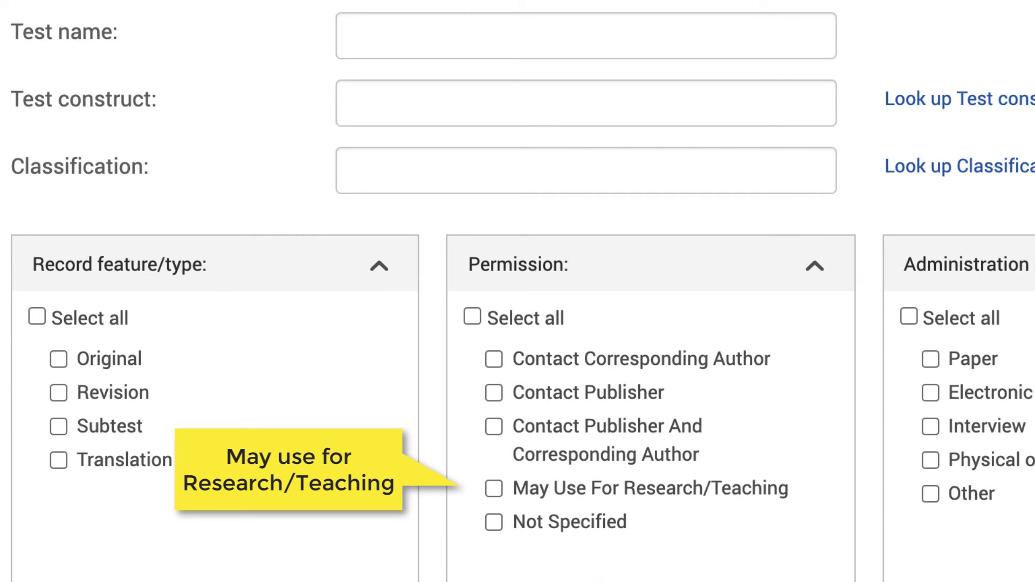
left_click(494, 488)
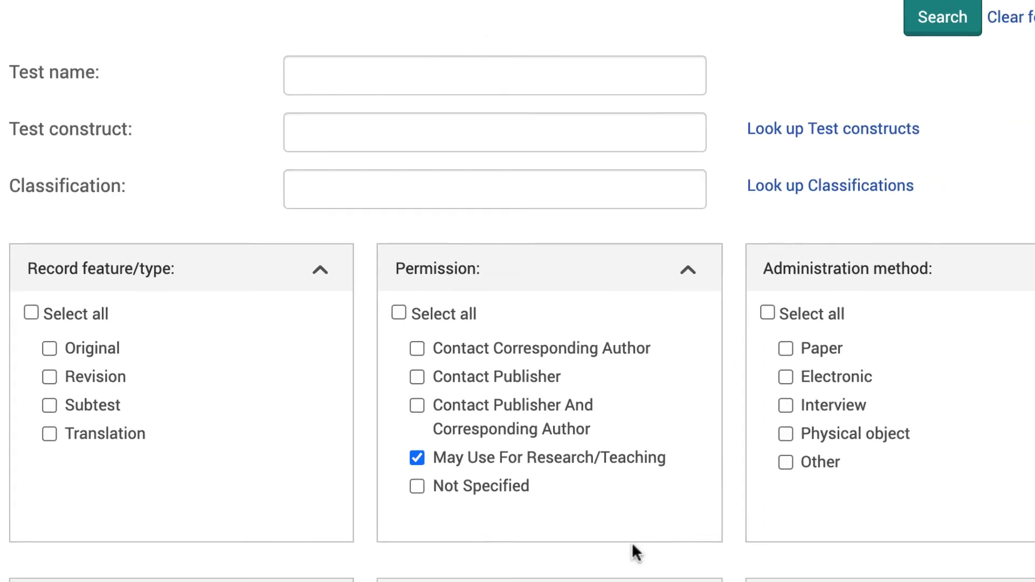
scroll(702, 216, "up", 3)
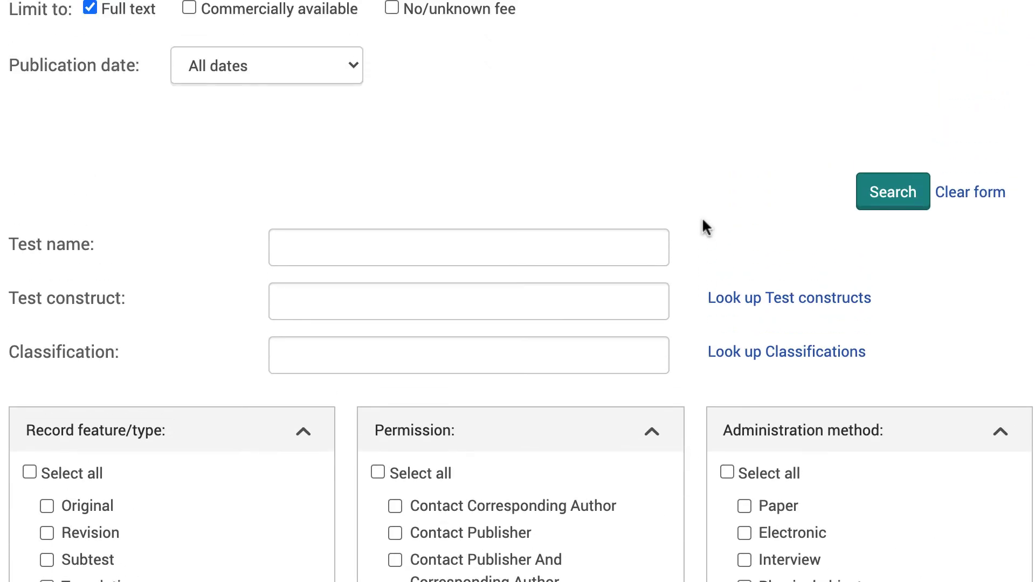
left_click(866, 202)
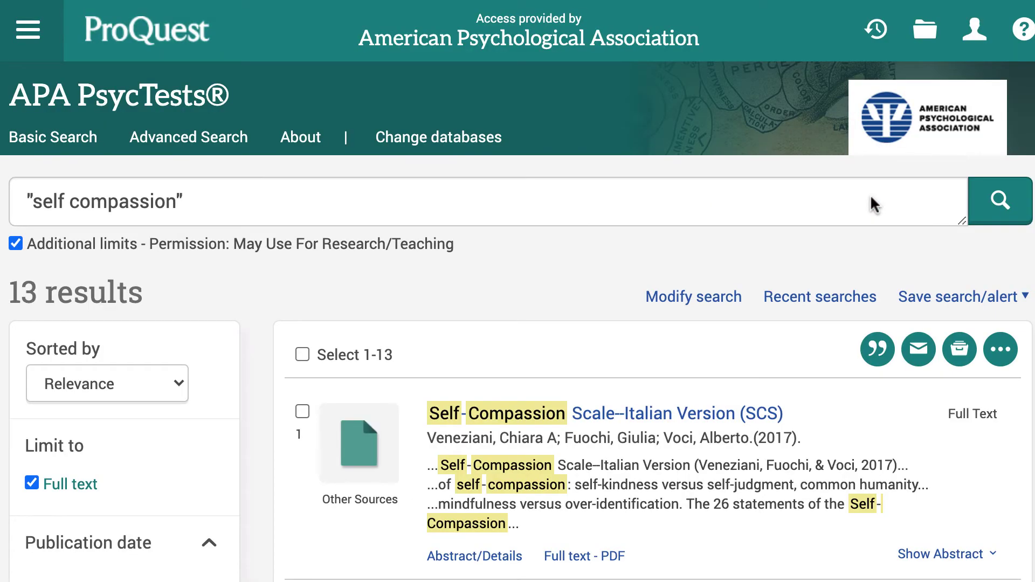
Step: Open result 7, the Sussex-Oxford Compassion Scales (SOCS) record, and its downloaded full-text PDF
scroll(624, 300, "down", 2)
scroll(625, 299, "down", 1)
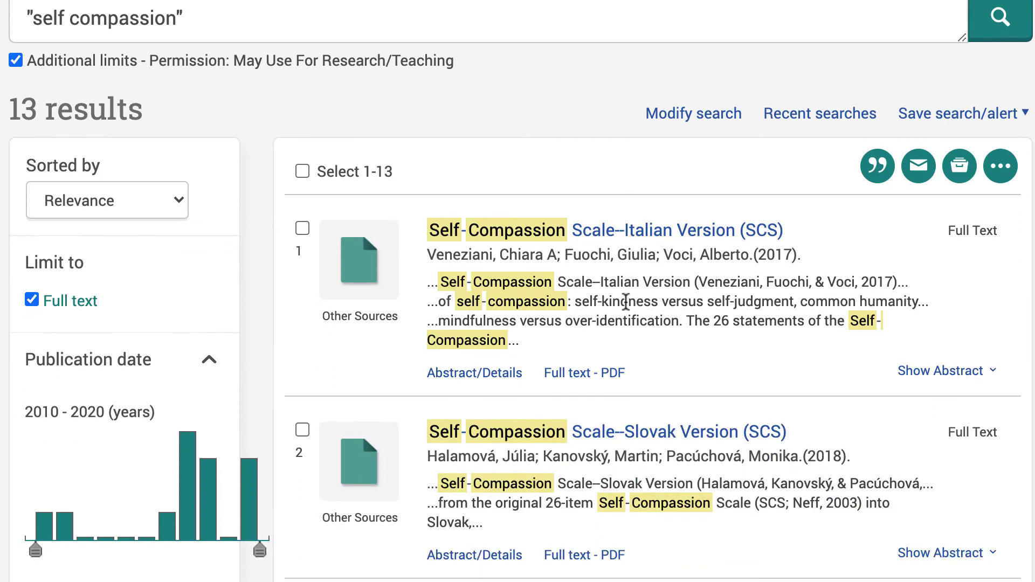
scroll(625, 302, "down", 2)
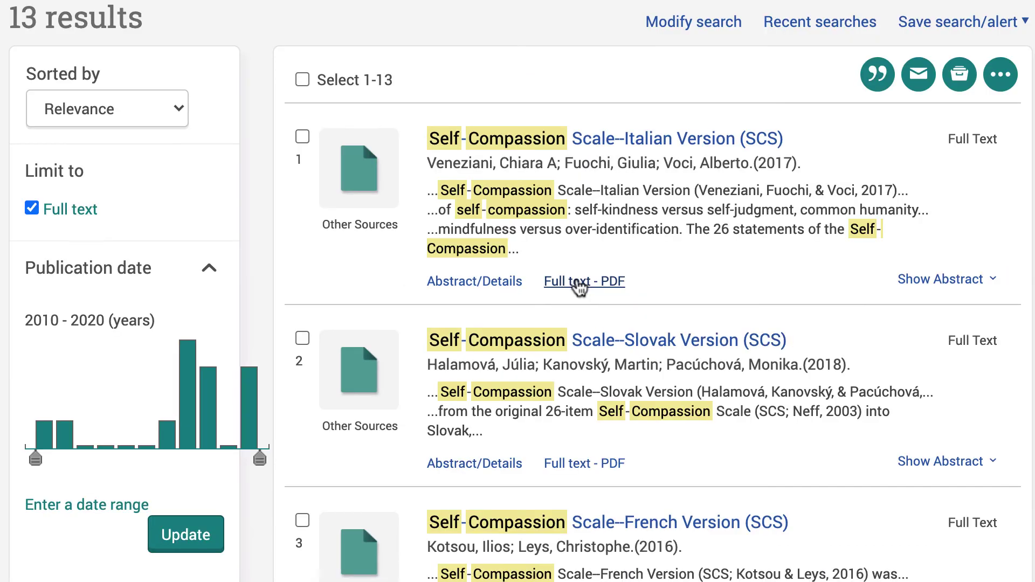
scroll(582, 443, "down", 5)
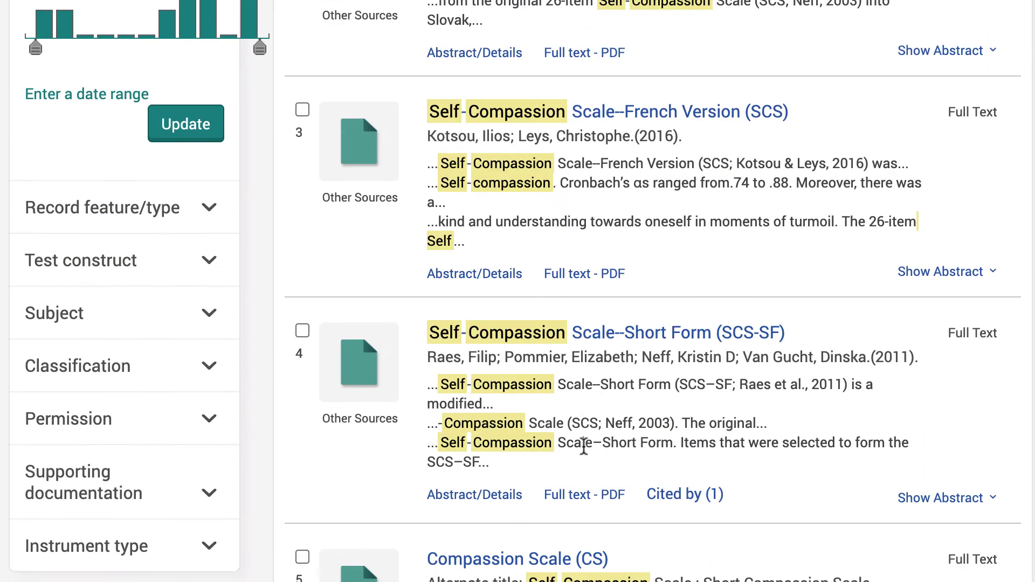
scroll(583, 443, "down", 10)
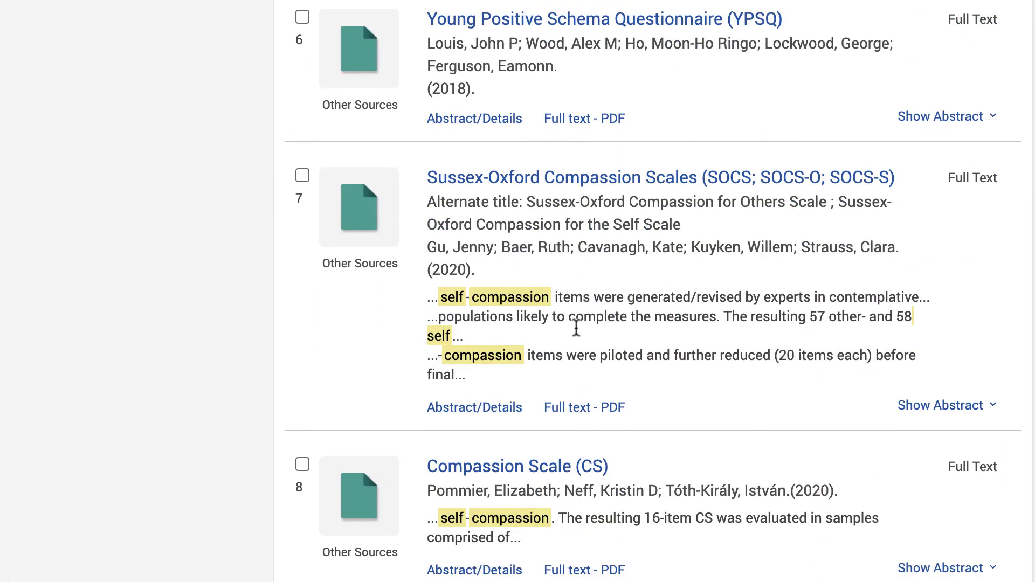
left_click(555, 189)
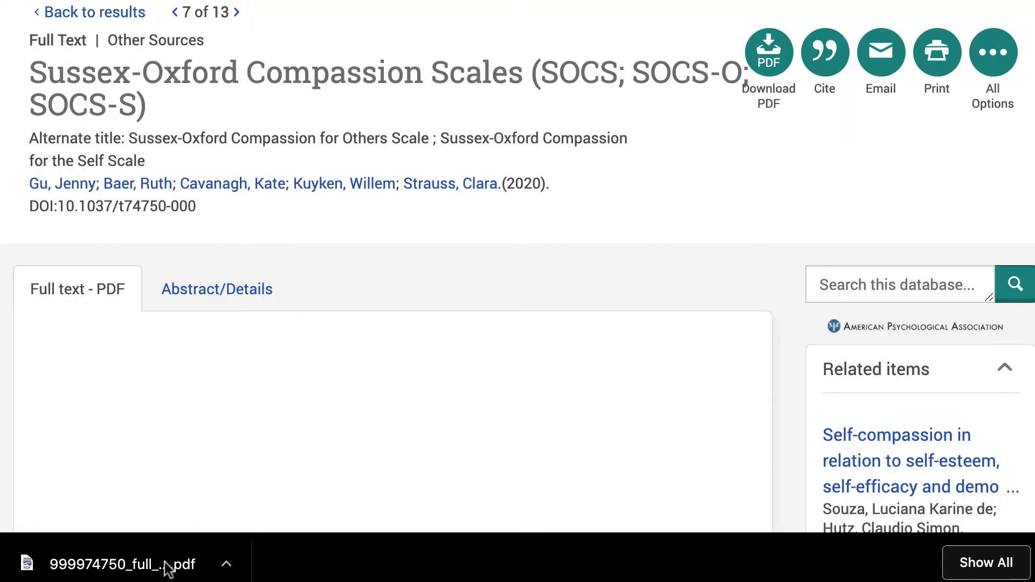
left_click(205, 565)
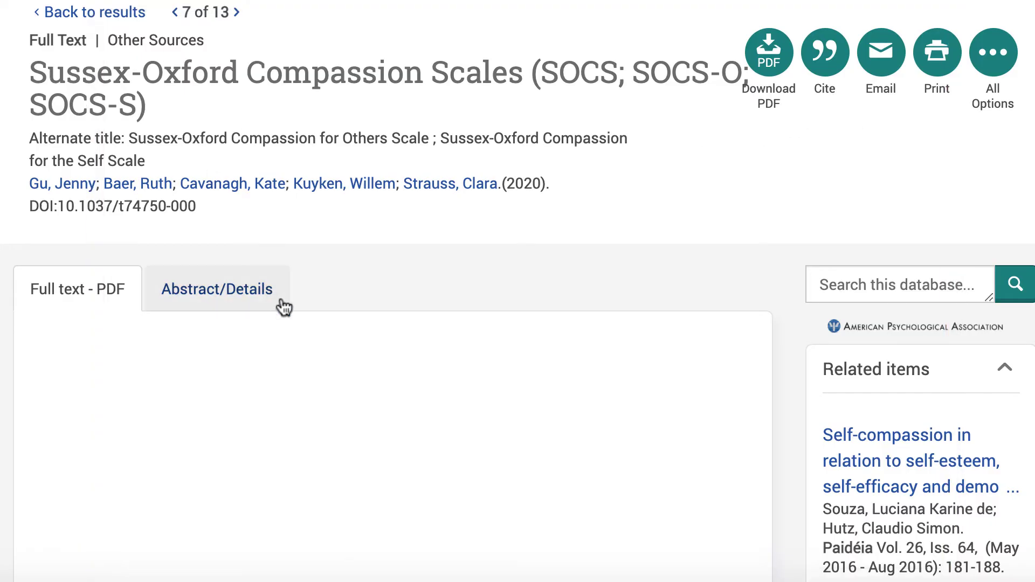
Step: Show the SOCS record's Abstract/Details and expand all details to review permission and reliability
left_click(227, 303)
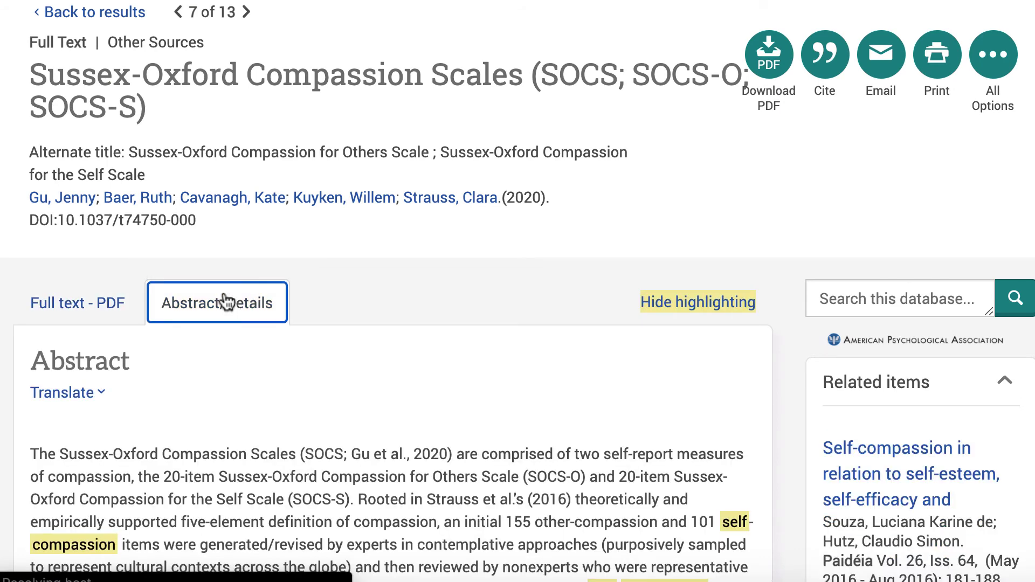
scroll(412, 389, "down", 3)
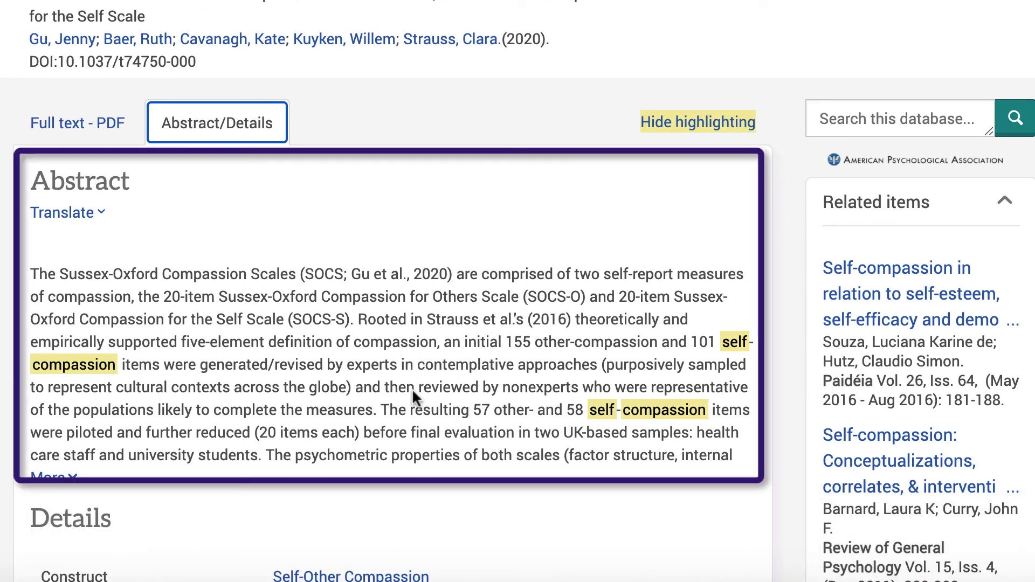
scroll(412, 389, "down", 10)
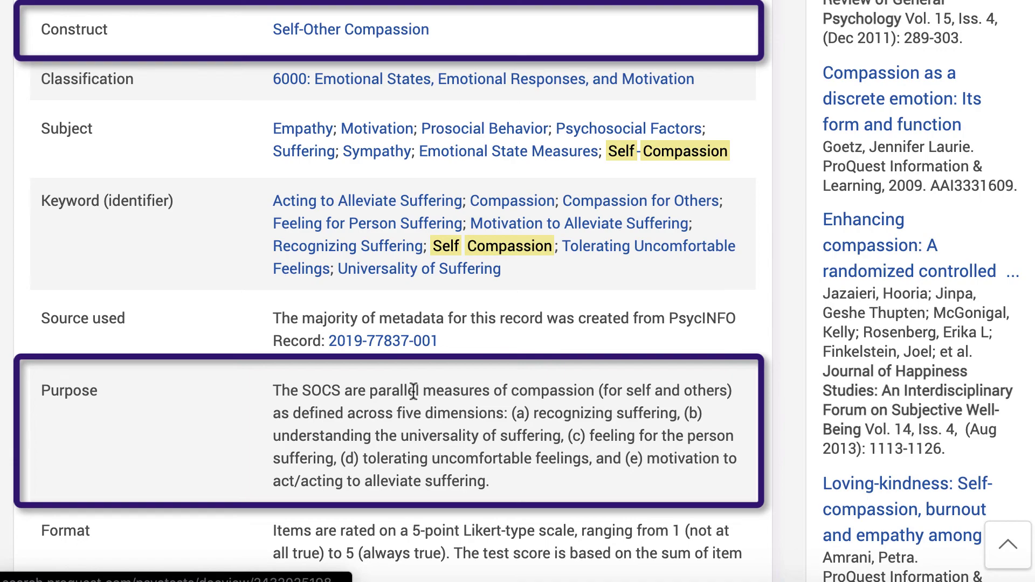
scroll(523, 504, "down", 7)
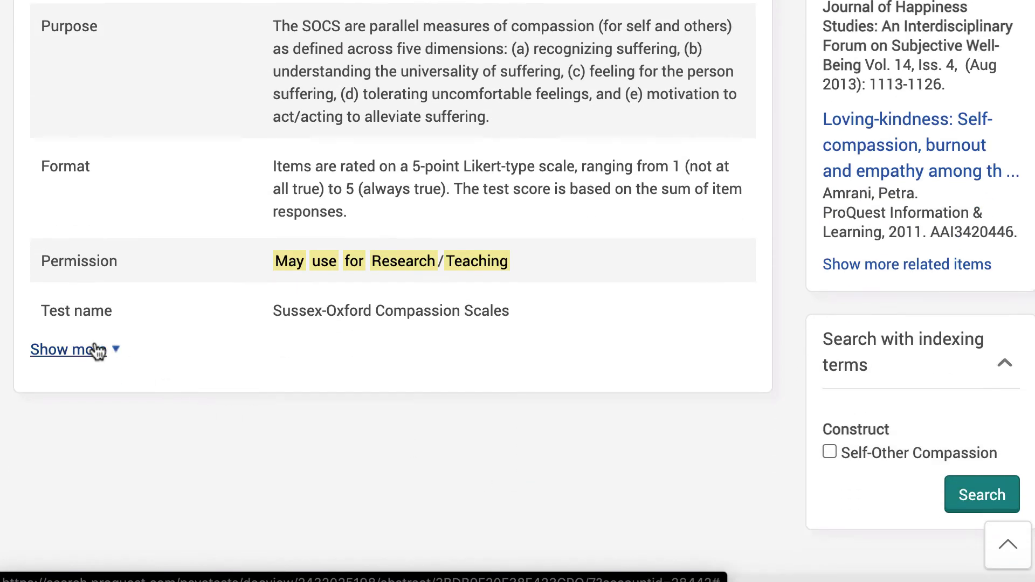
left_click(97, 349)
scroll(404, 388, "down", 18)
scroll(401, 389, "down", 4)
scroll(402, 388, "down", 10)
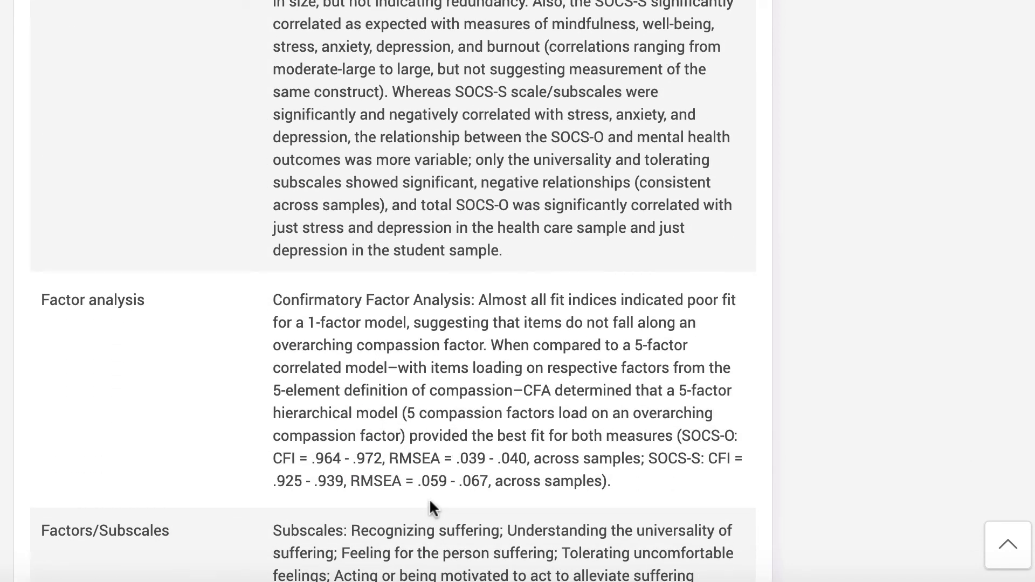
scroll(412, 296, "up", 13)
scroll(411, 296, "up", 8)
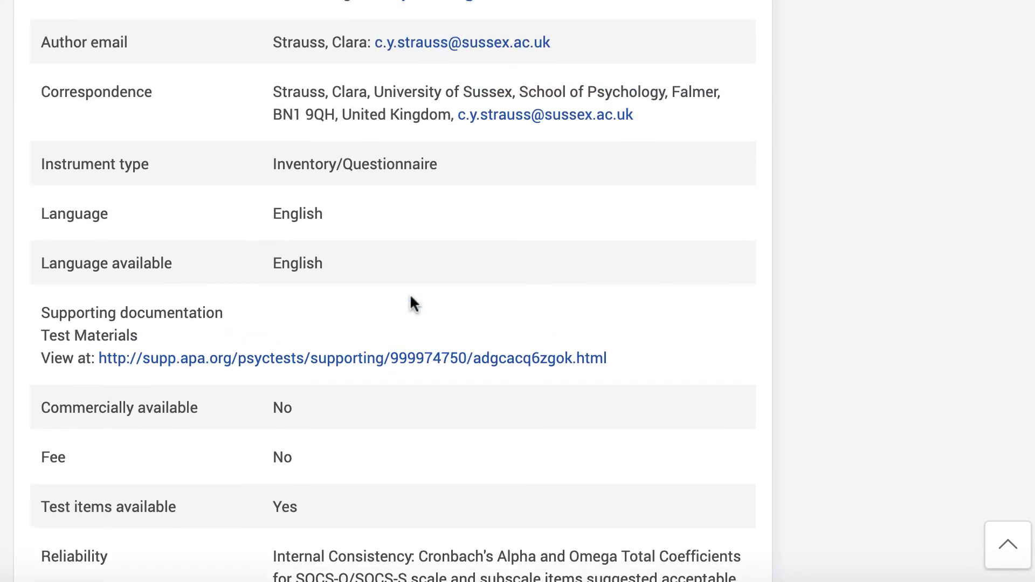
scroll(412, 296, "up", 1)
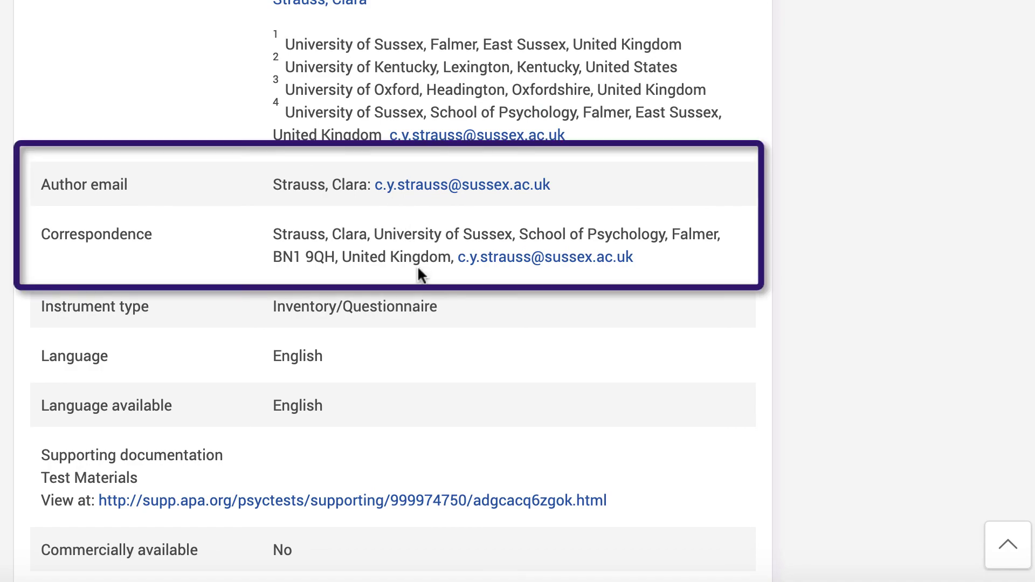
scroll(418, 371, "down", 20)
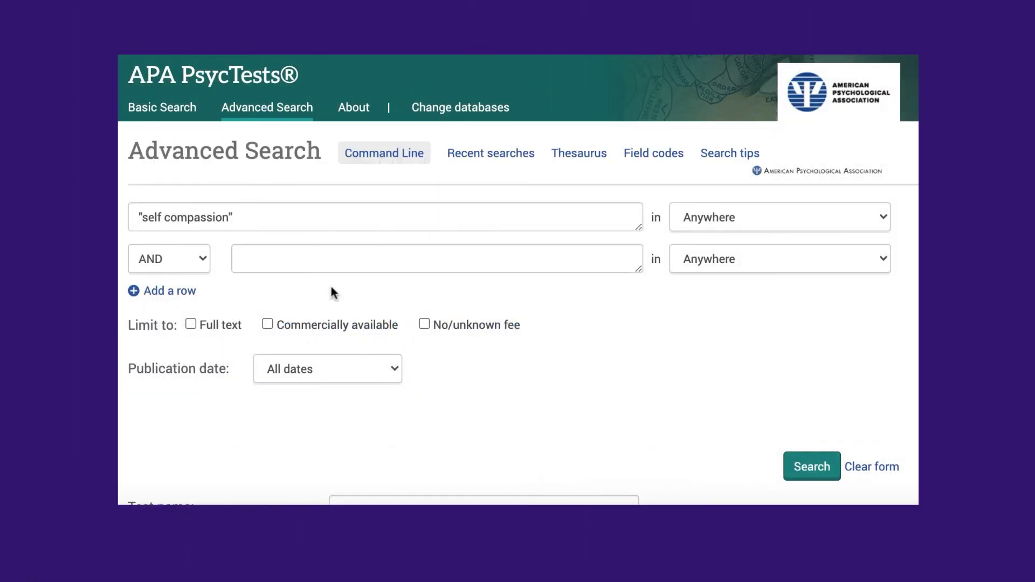
Step: Re-tick the Full text and May Use For Research/Teaching limits for "self compassion"
left_click(191, 325)
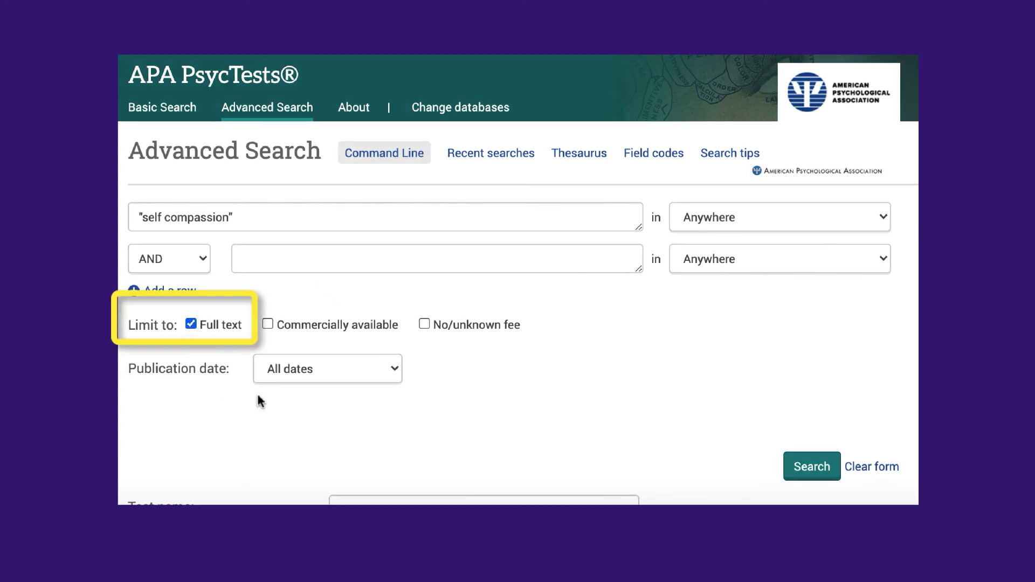
scroll(451, 436, "down", 7)
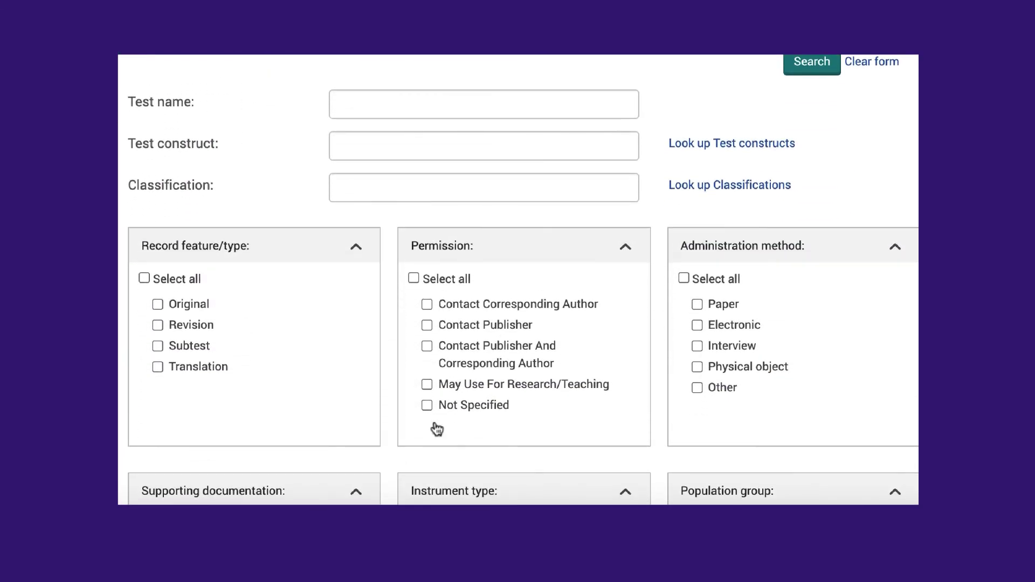
left_click(426, 386)
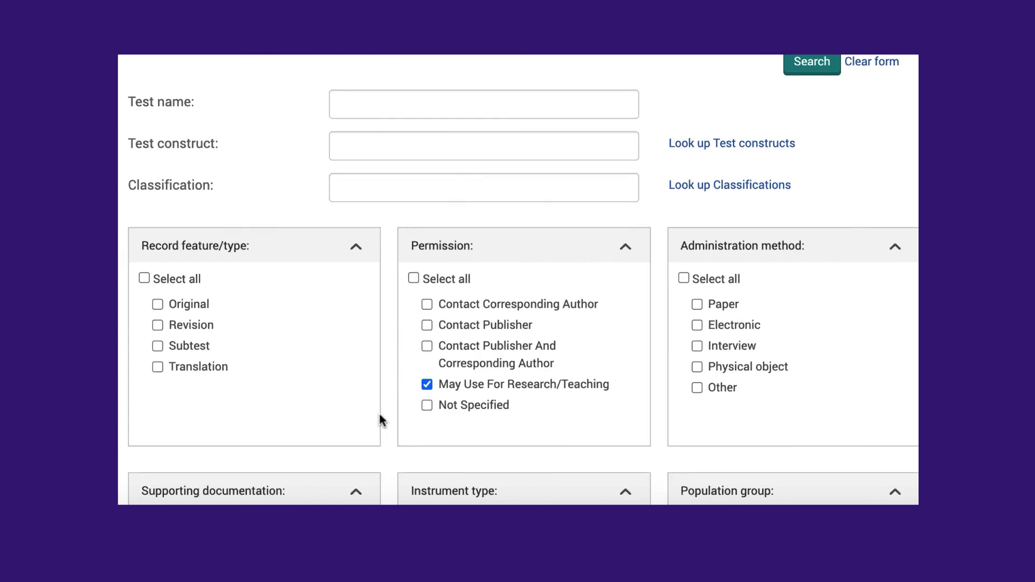